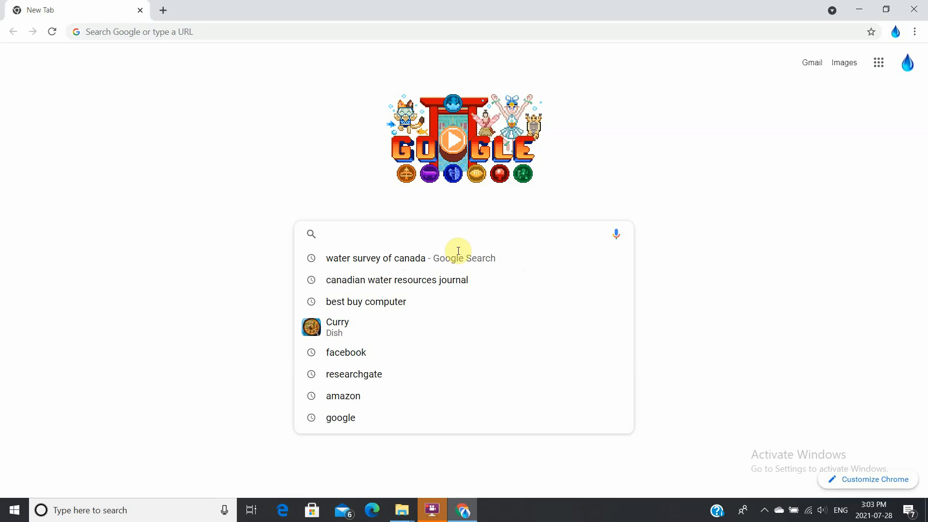
Step: Search the web for "water survey of canada" and open the site's Archived Hydrometric Data Online page
left_click(386, 263)
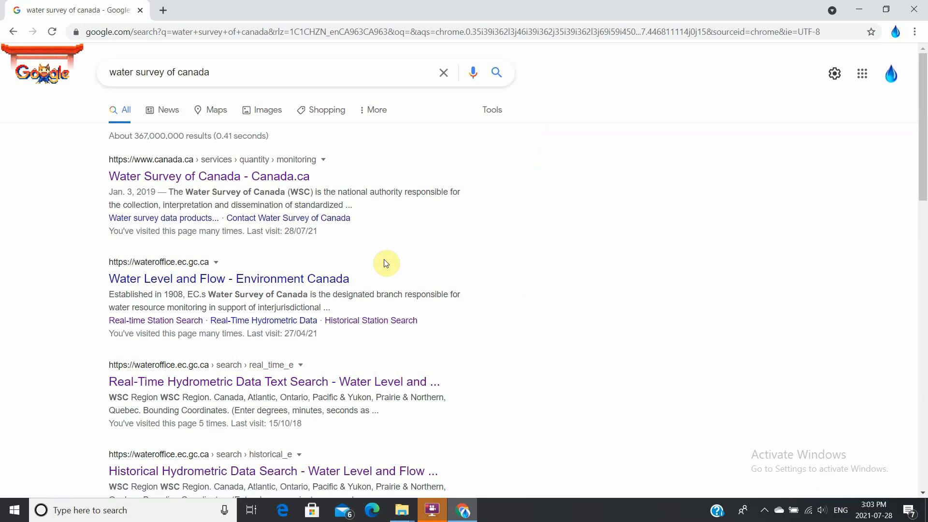
left_click(224, 178)
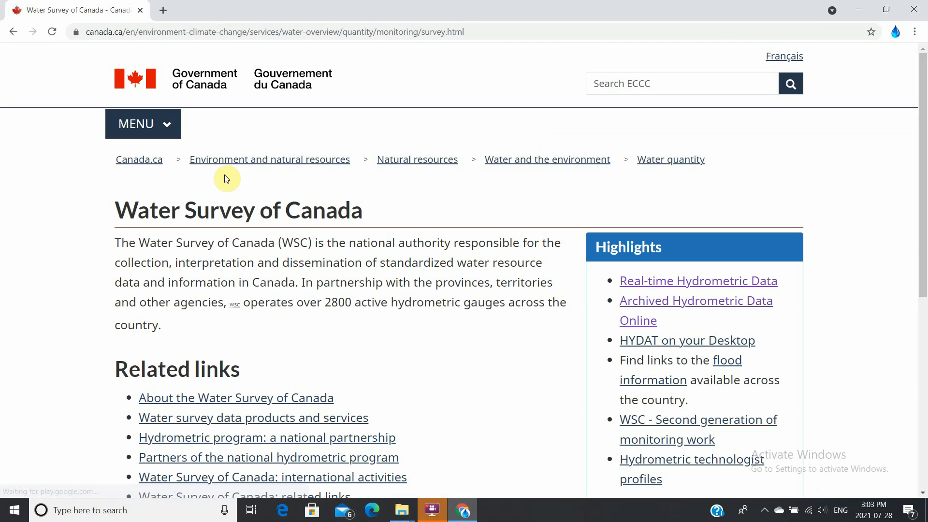
scroll(430, 326, "down", 2)
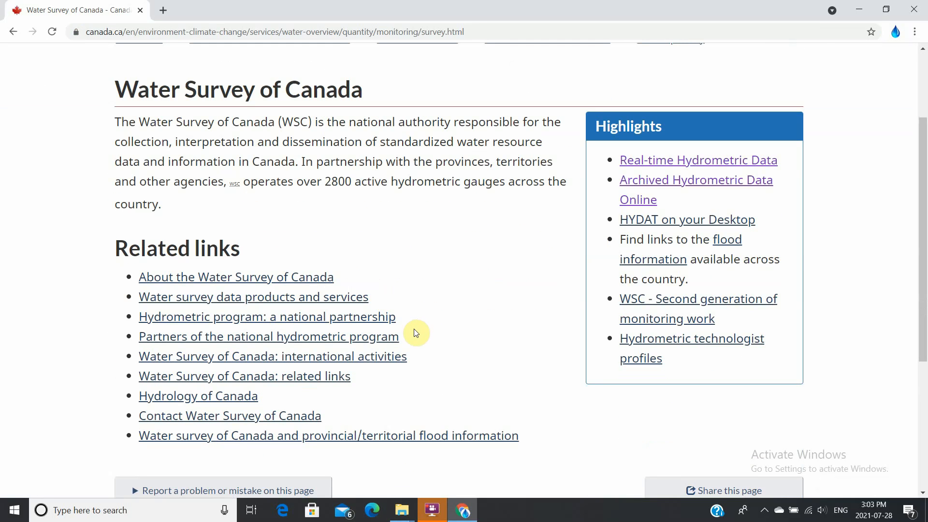
left_click(660, 183)
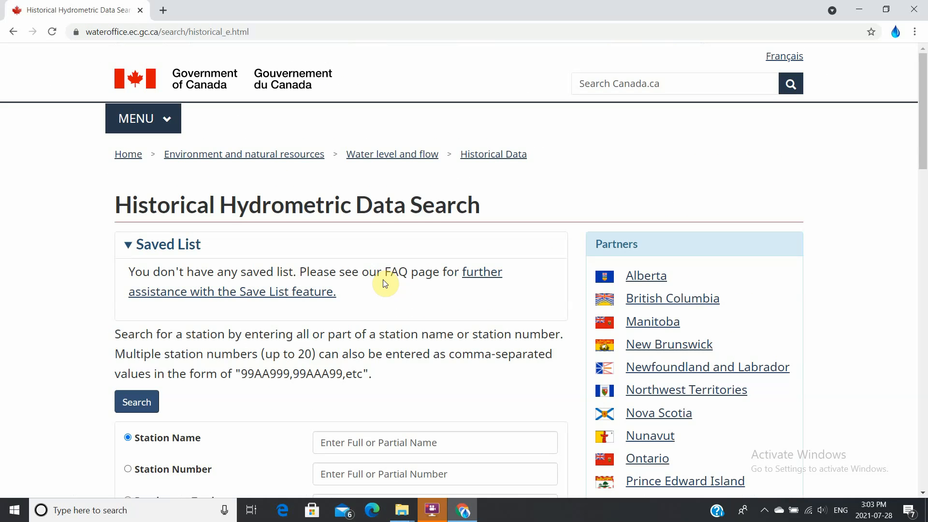
Step: Search the historical hydrometric stations by the station name Catamaran Brook
scroll(384, 281, "down", 3)
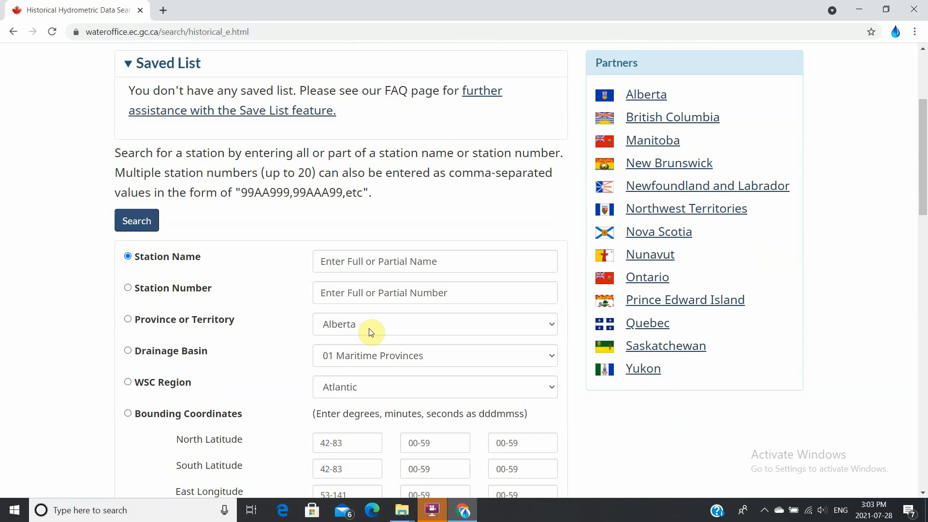
left_click(395, 263)
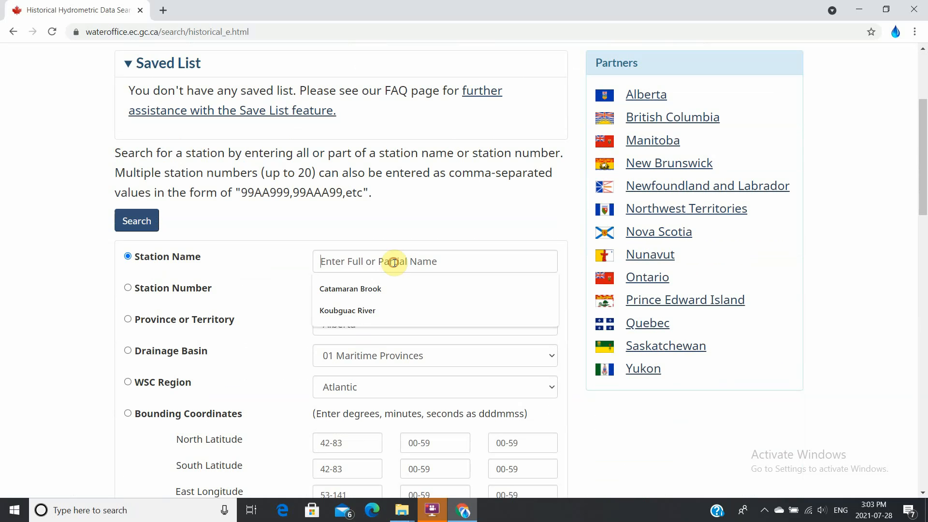
left_click(358, 292)
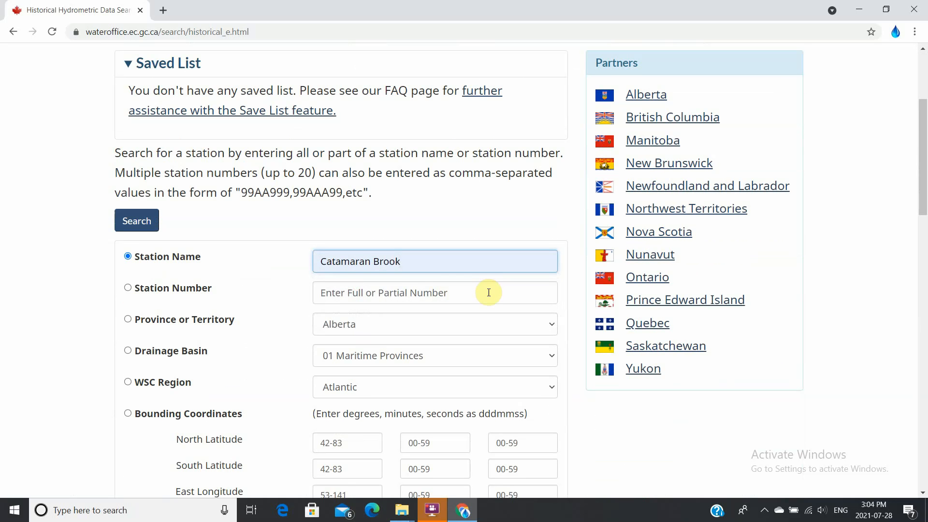
scroll(491, 288, "down", 10)
scroll(491, 290, "down", 8)
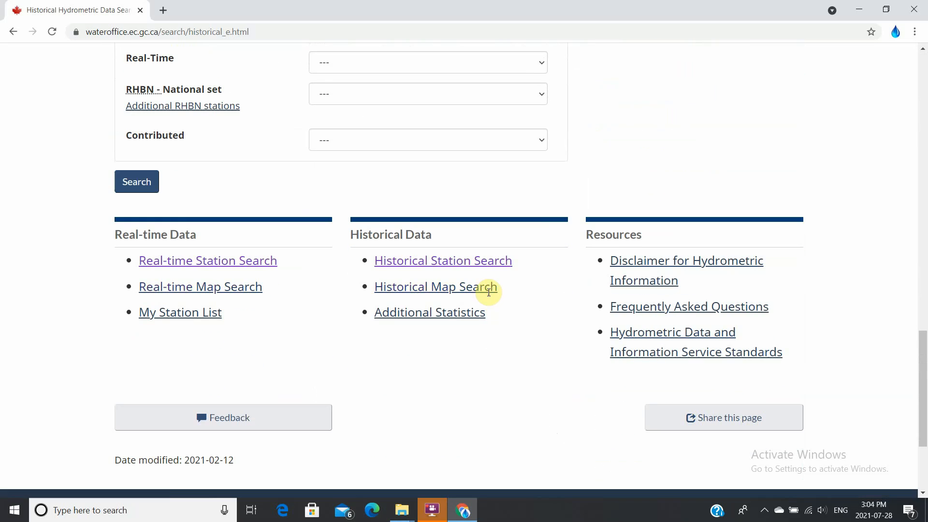
left_click(138, 185)
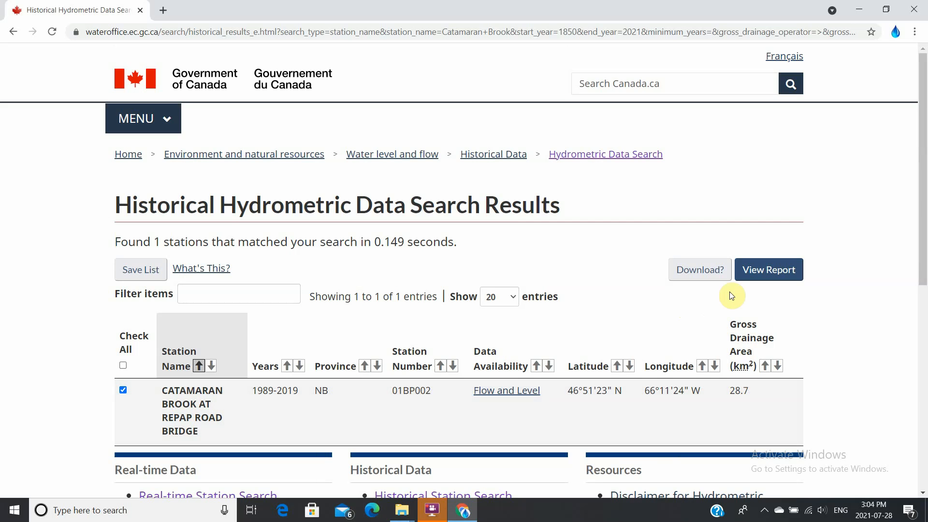
Step: Download the station's daily data as Comma Separated Values and as Julian Date-Data Format (CSV with missing days)
left_click(693, 273)
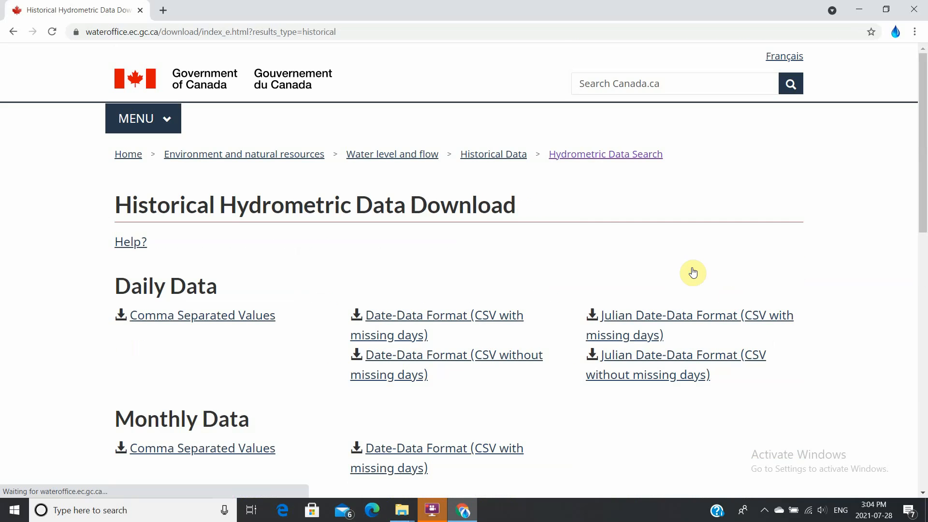
scroll(680, 242, "down", 5)
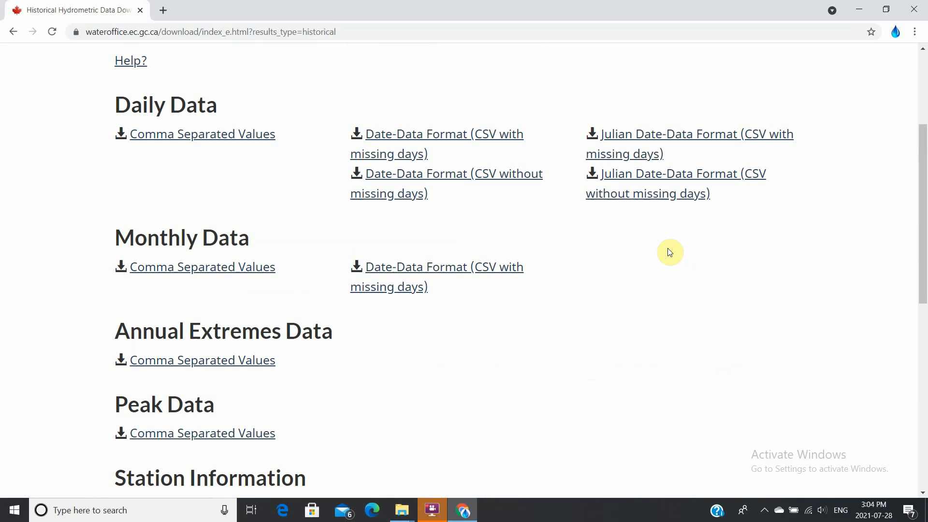
scroll(670, 252, "up", 3)
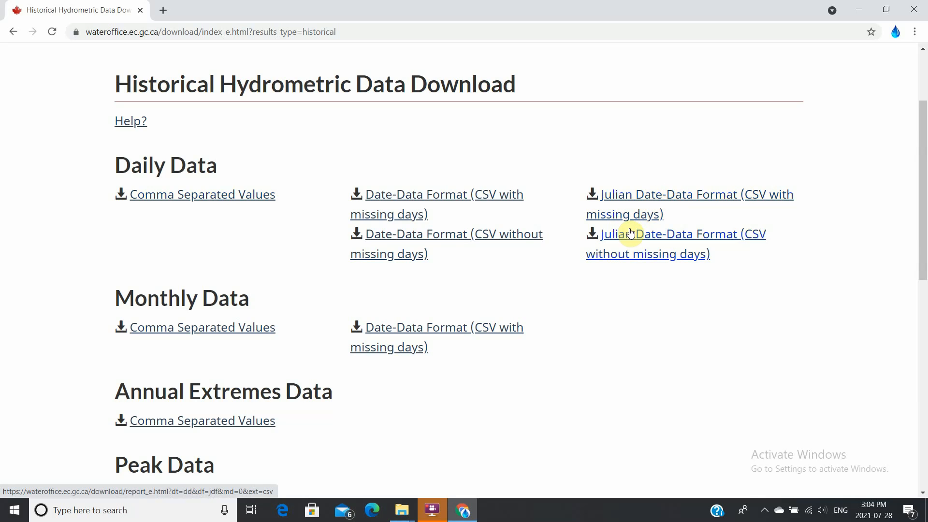
left_click(205, 194)
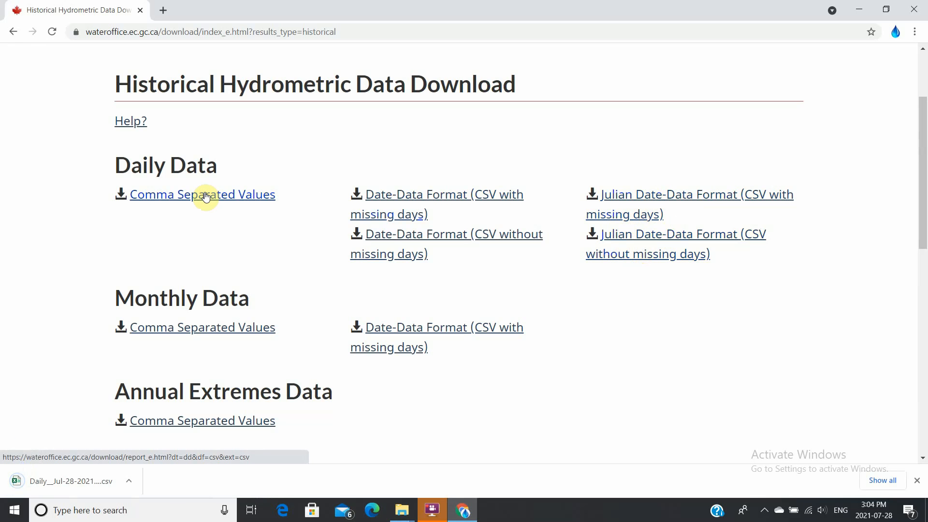
left_click(660, 197)
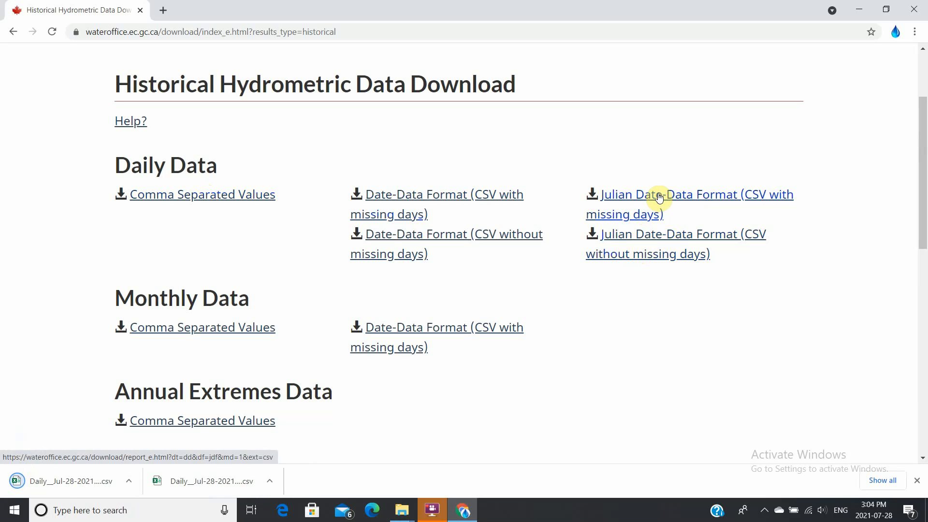
Step: Open the downloaded Comma Separated Values daily file in Excel and check where the 1989 records end
left_click(201, 482)
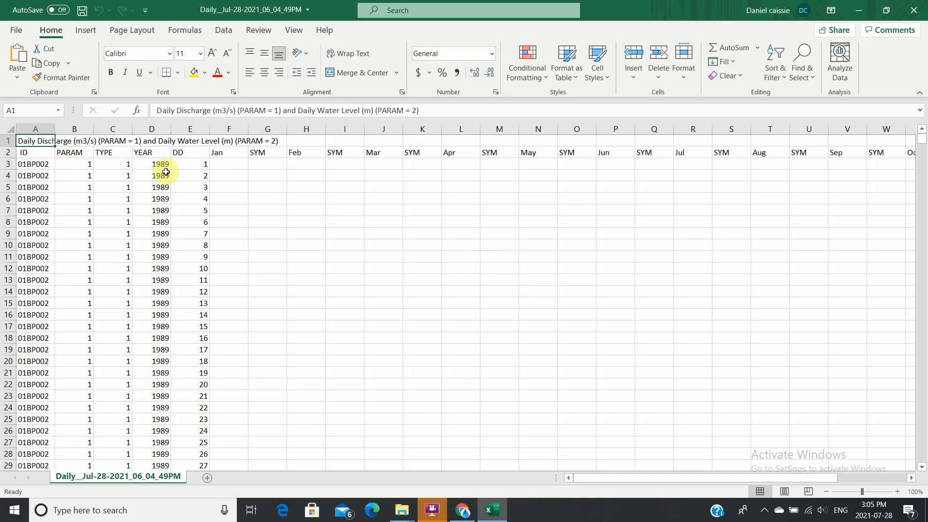
scroll(261, 255, "down", 4)
scroll(261, 255, "down", 1)
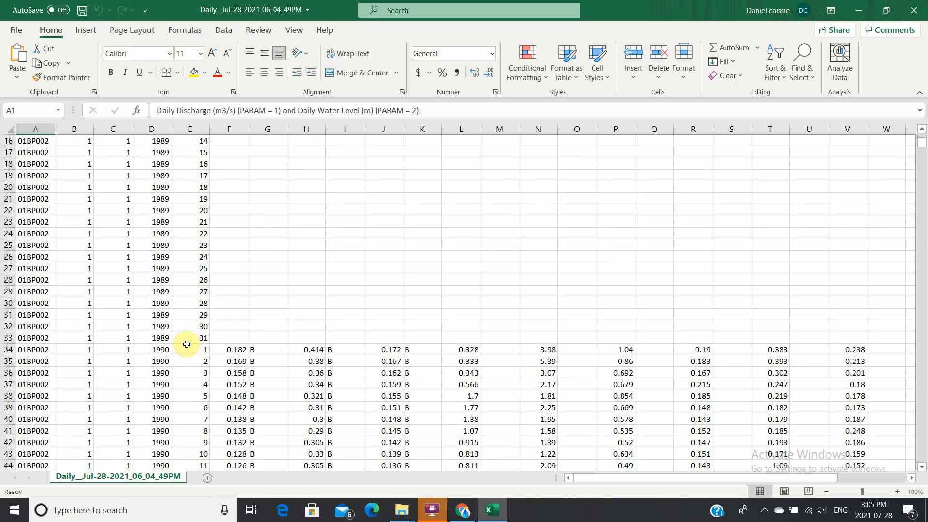
scroll(377, 321, "up", 5)
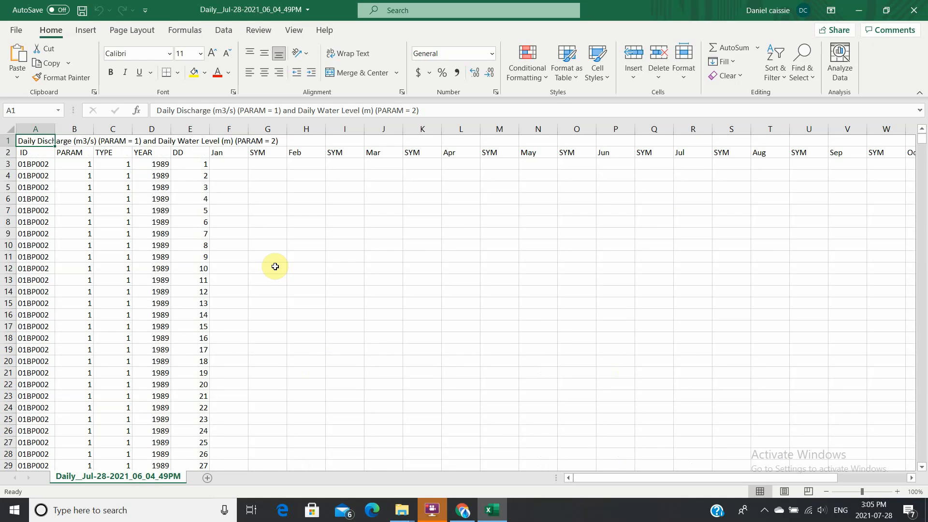
Step: Delete all 1989 records, rows 3 to 33, so the data starts at 1990
left_click(3, 164)
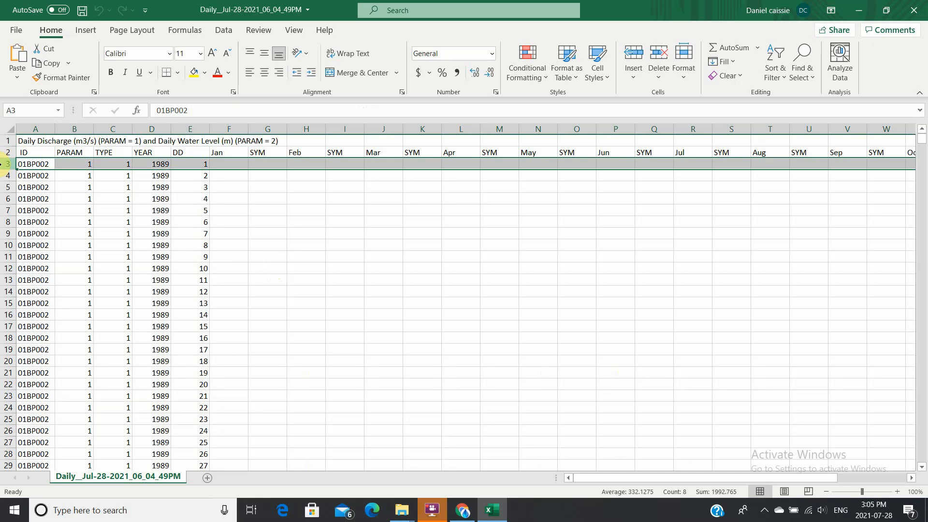
left_click_drag(2, 165, 4, 425)
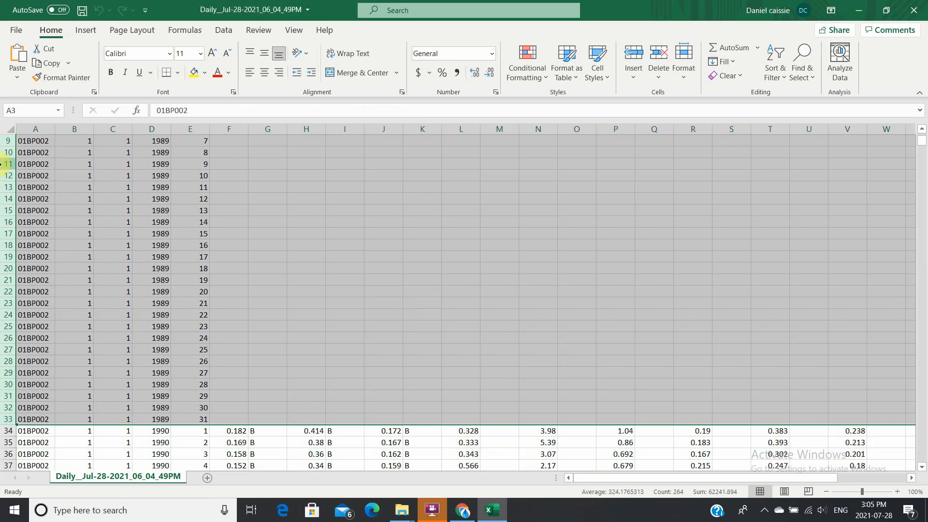
right_click(8, 223)
left_click(53, 340)
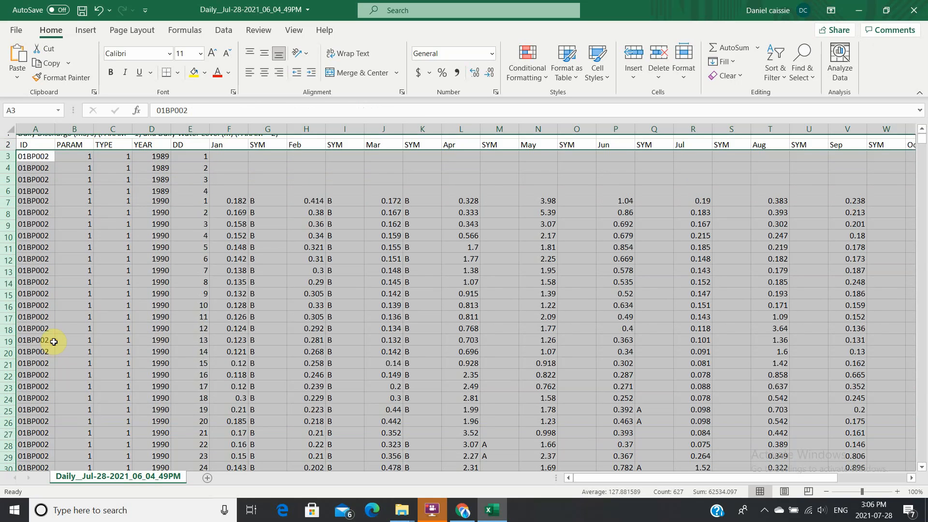
left_click(363, 141)
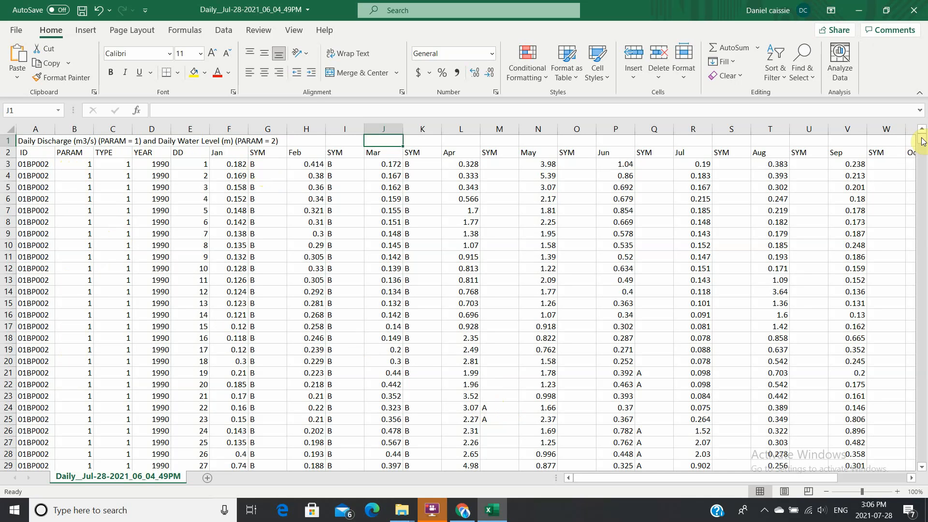
Step: Delete all water level records (PARAM 2) from row 933 through the end of the data
left_click_drag(923, 140, 913, 405)
scroll(256, 257, "up", 20)
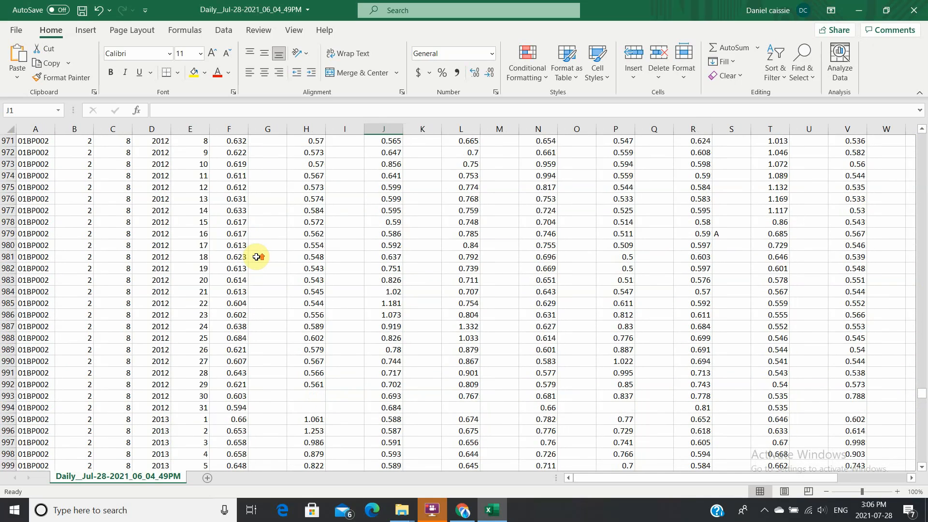
scroll(256, 257, "up", 4)
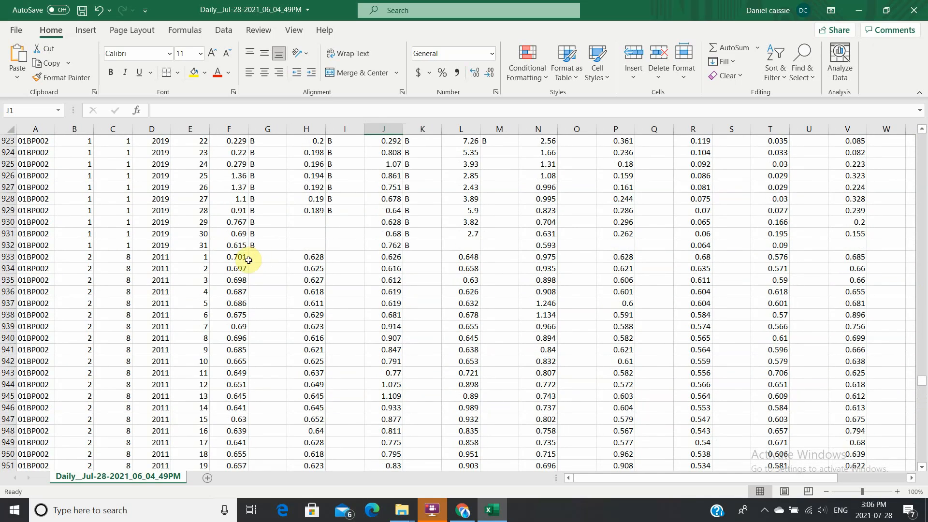
left_click(2, 258)
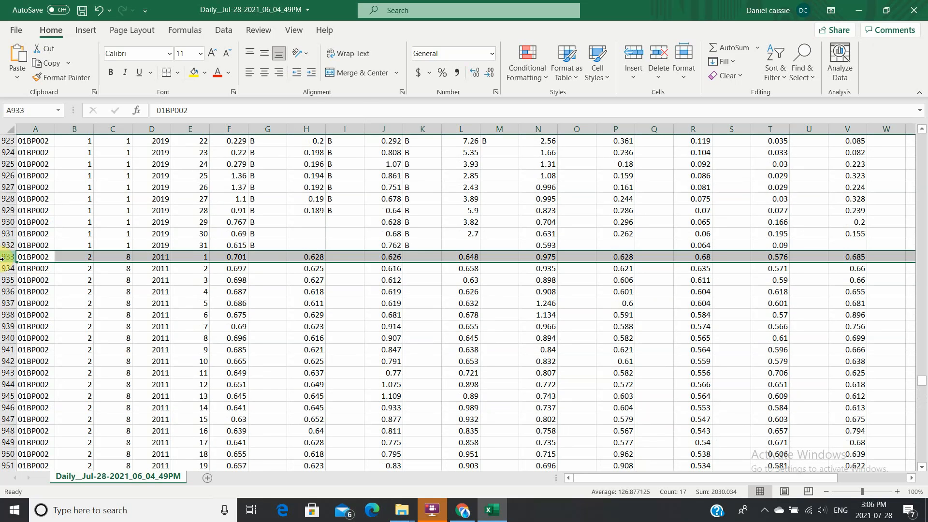
key("ctrl+shift+Down")
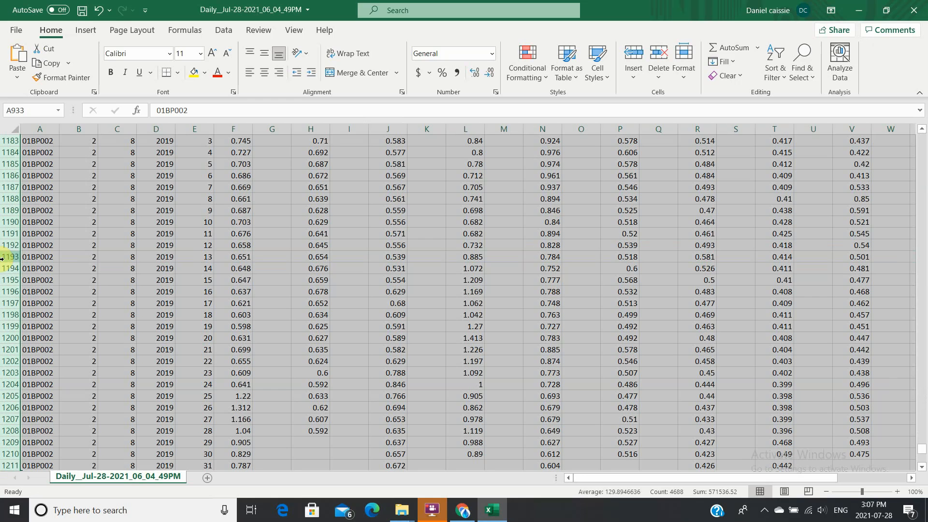
right_click(3, 174)
left_click(50, 303)
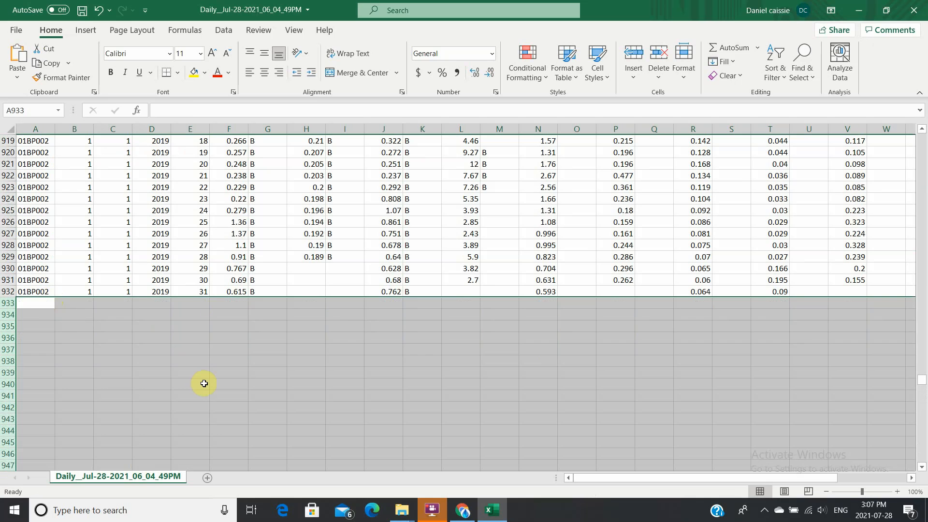
Step: Review the remaining discharge records from the last 2019 row back up to the first 1990 row
scroll(204, 383, "up", 3)
scroll(204, 383, "up", 5)
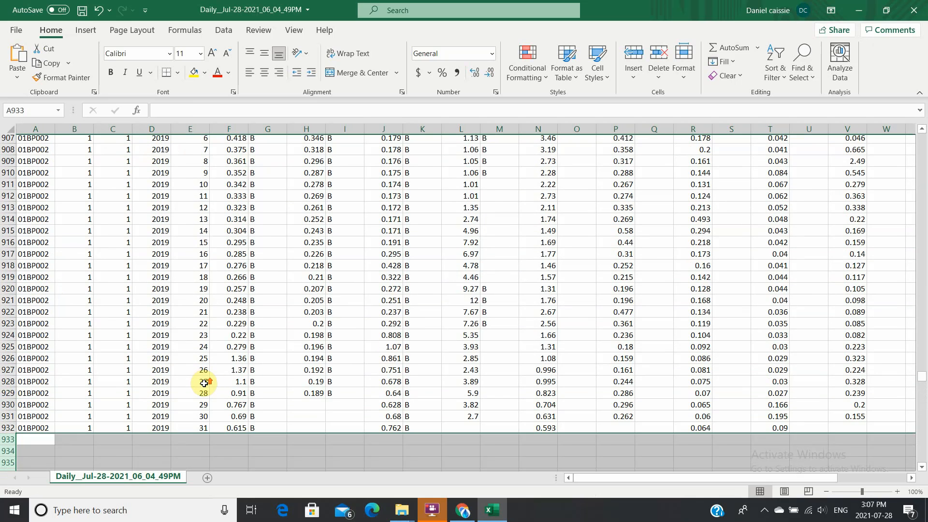
scroll(204, 383, "up", 20)
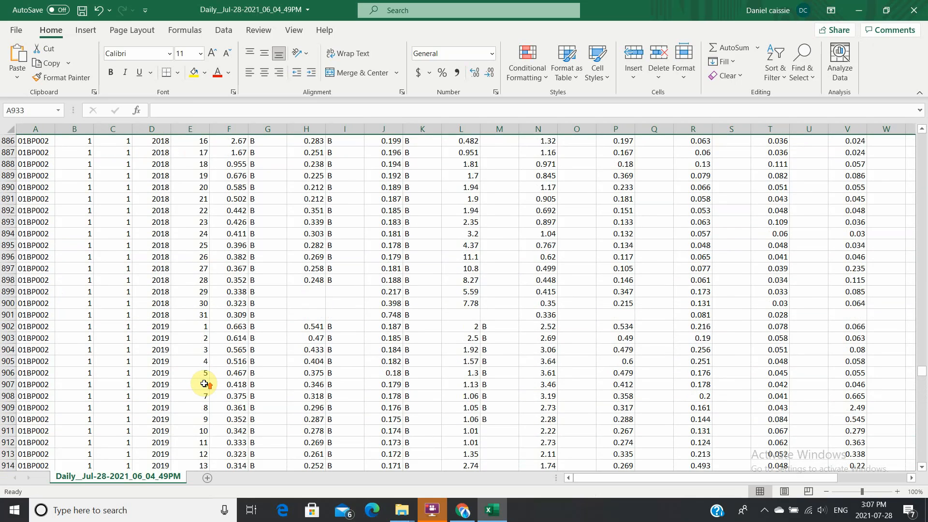
scroll(204, 384, "up", 20)
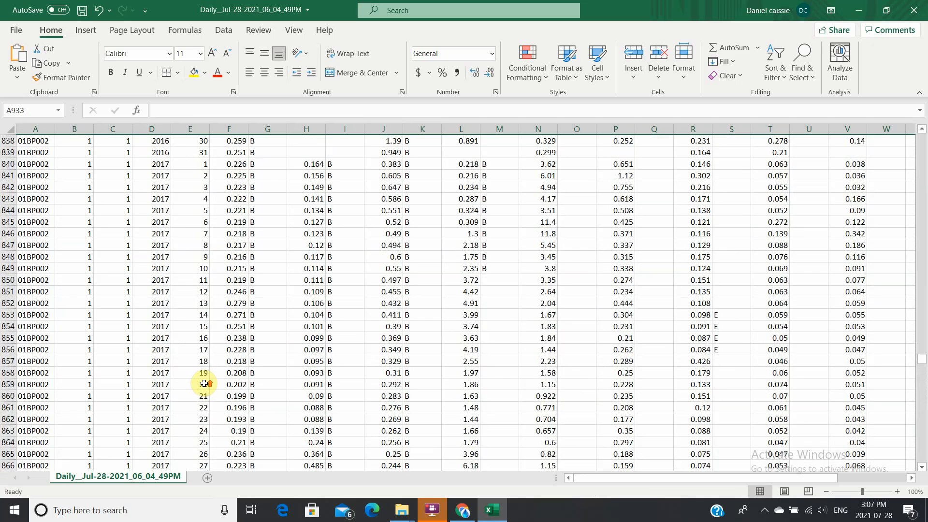
scroll(204, 383, "up", 20)
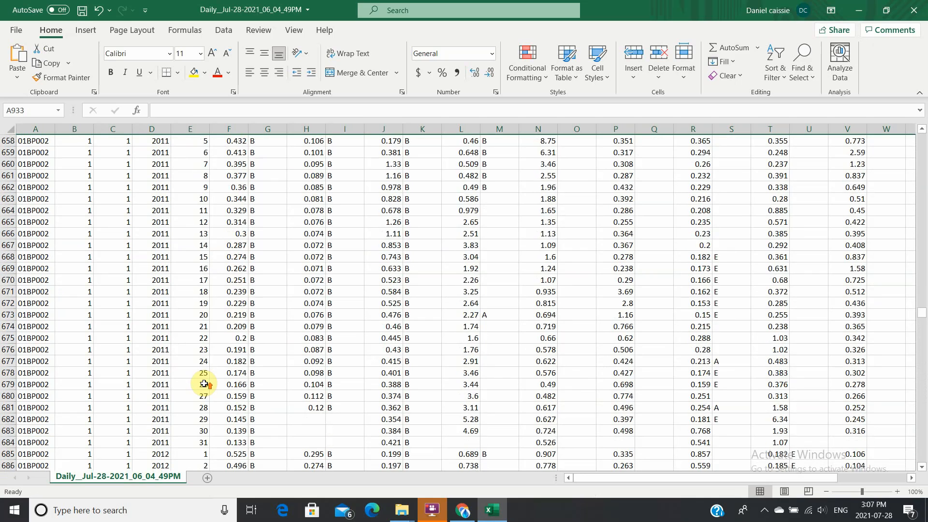
left_click_drag(922, 295, 922, 138)
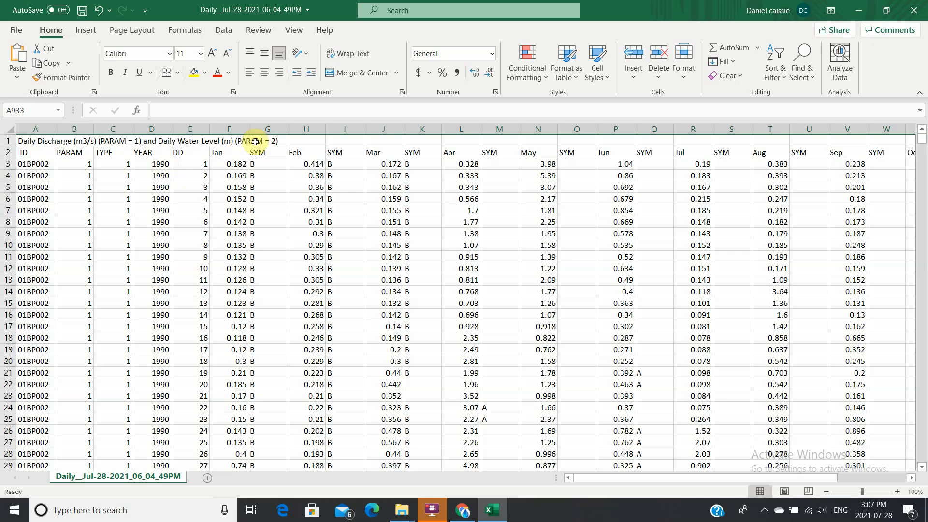
Step: Return to the browser, open the downloaded Julian date file in Excel and delete its 1989 records in rows 3 to 70
left_click(859, 13)
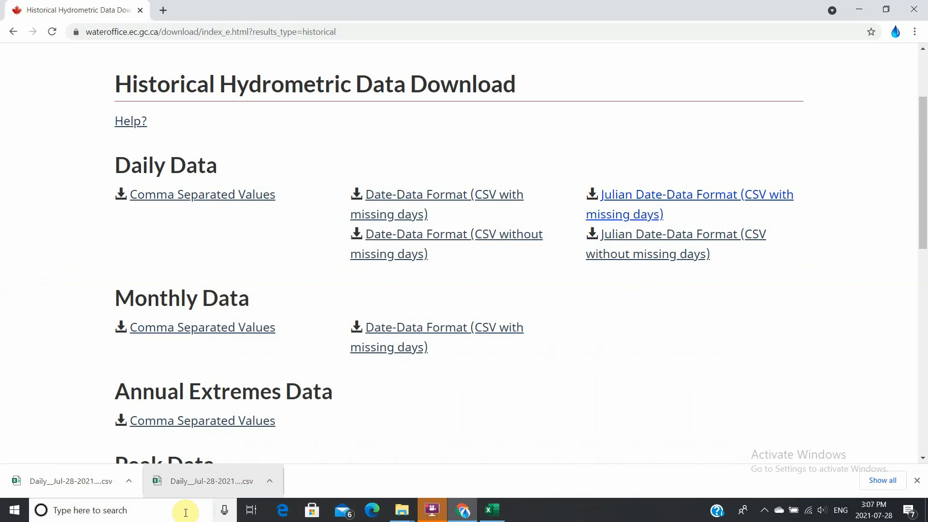
left_click(56, 479)
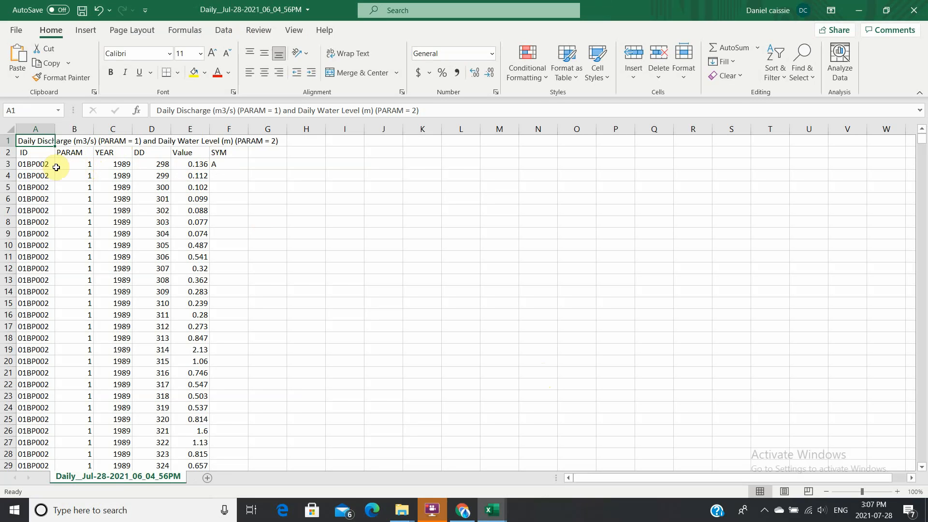
left_click(2, 164)
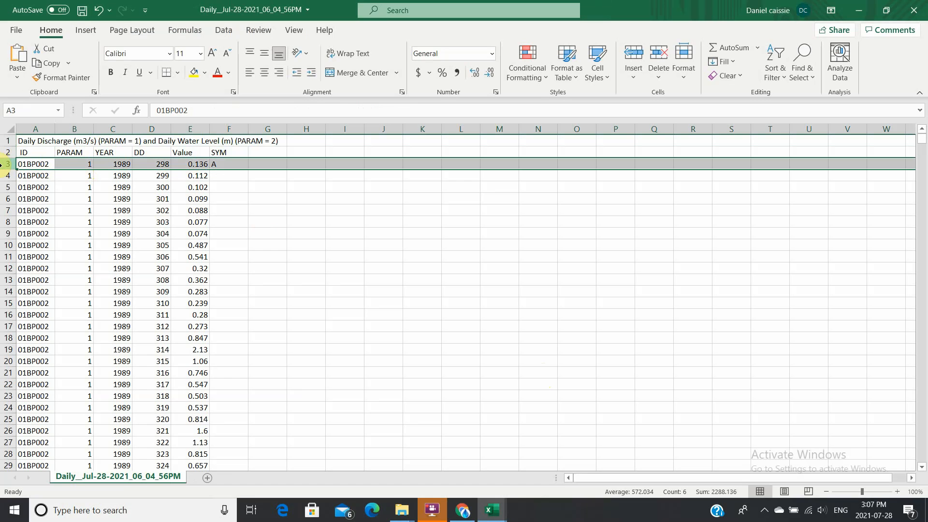
mouse_move(1, 164)
left_mouse_down()
mouse_move(3, 466)
mouse_move(2, 165)
left_mouse_up()
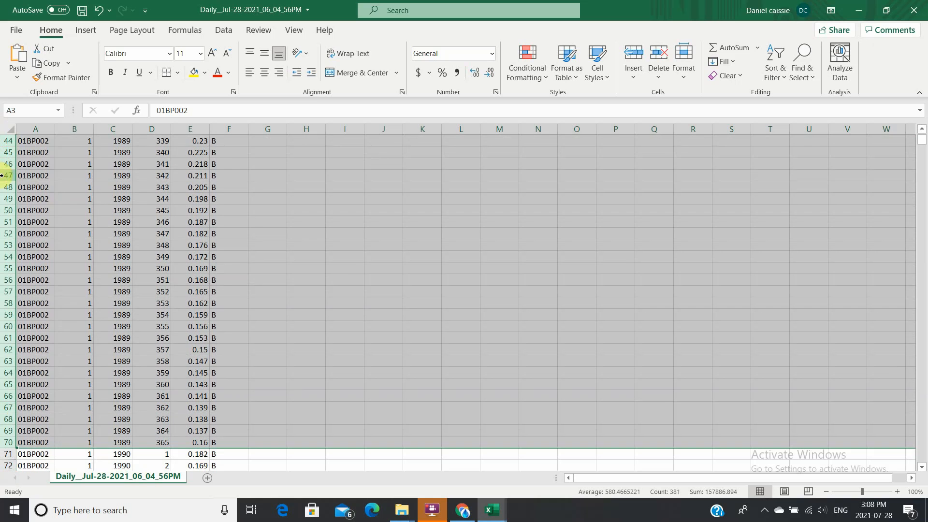
right_click(4, 176)
left_click(39, 292)
left_click(373, 301)
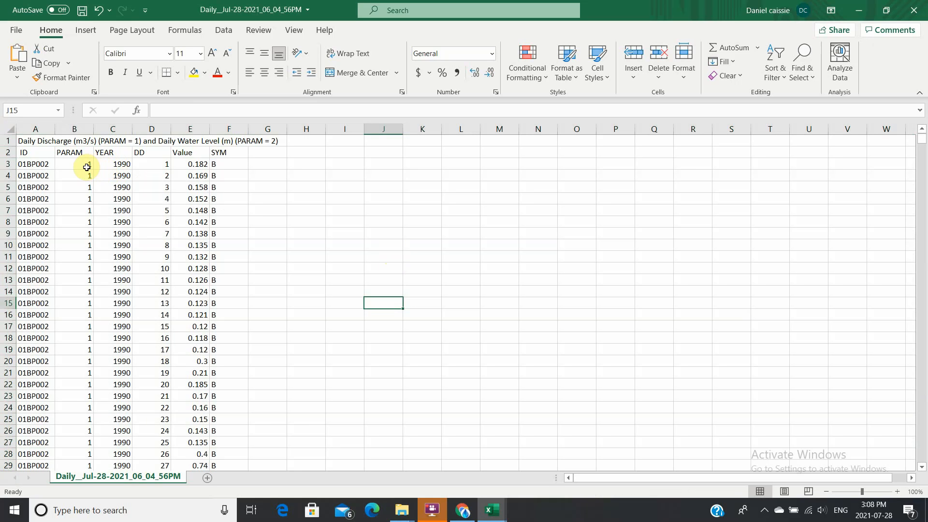
Step: Select the first 1990 discharge value in cell E3
left_click(199, 165)
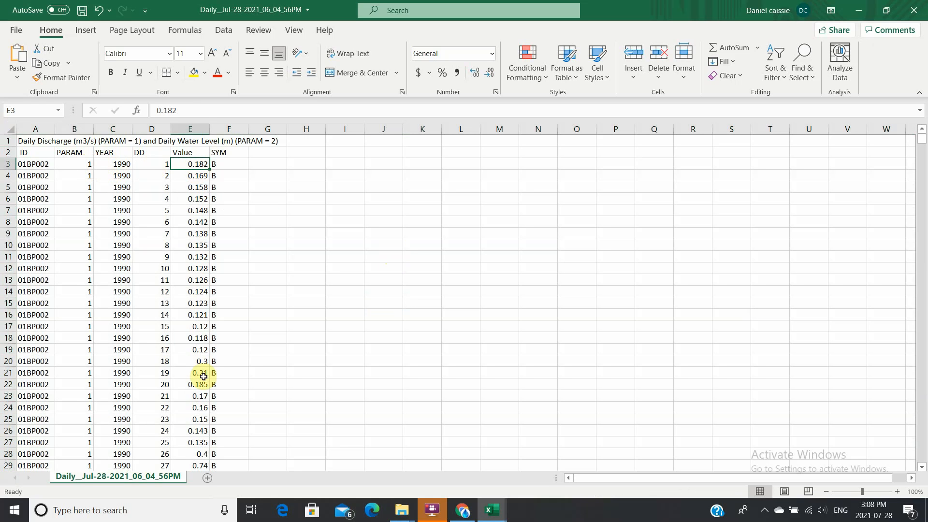